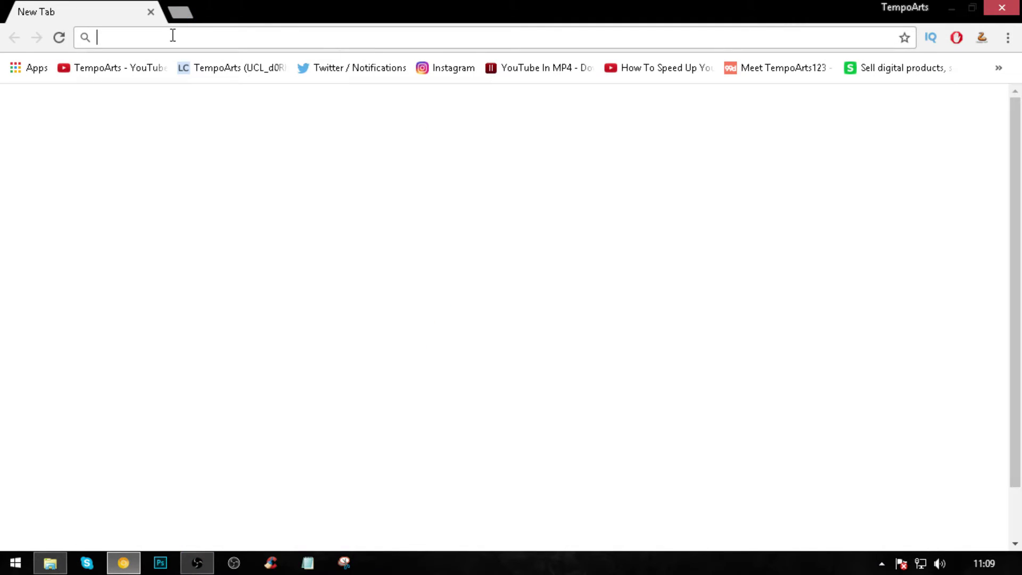
- Search the web for 'panzoid' and open the Panzoid website from the results
{"action": "type", "text": "pan"}
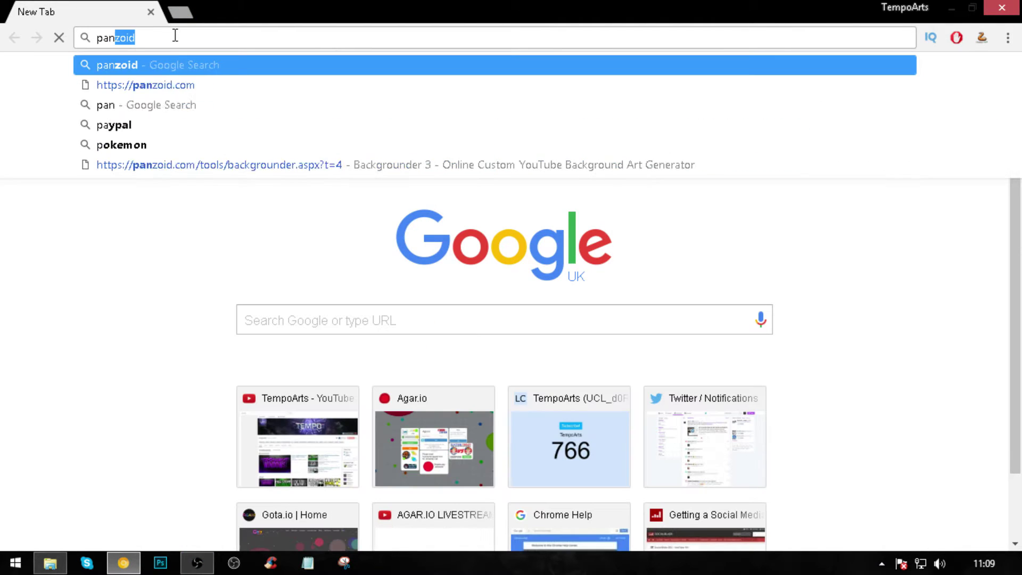
{"action": "type", "text": "zoid"}
{"action": "key", "text": "Return"}
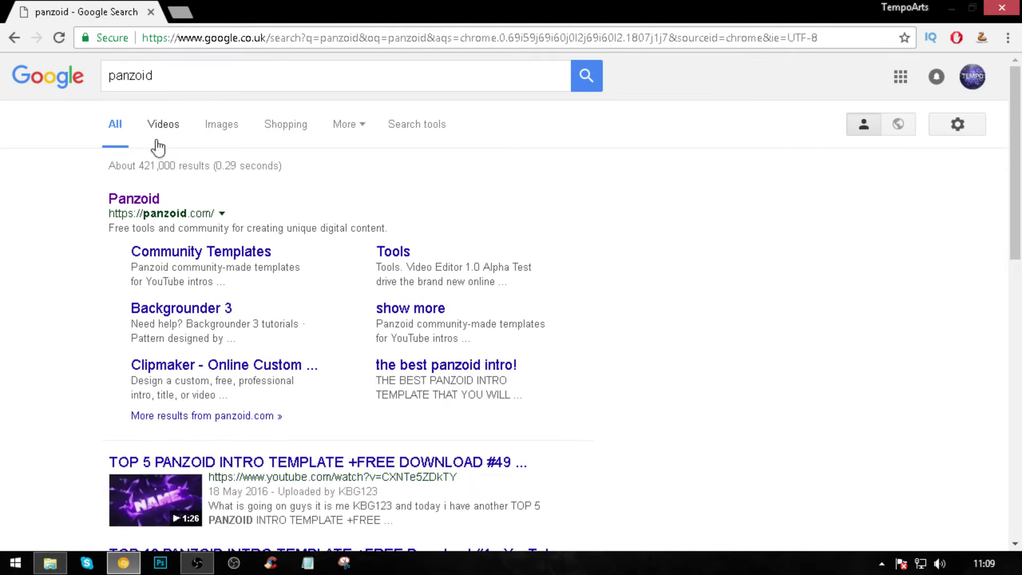
{"action": "left_click", "coordinate": [142, 200]}
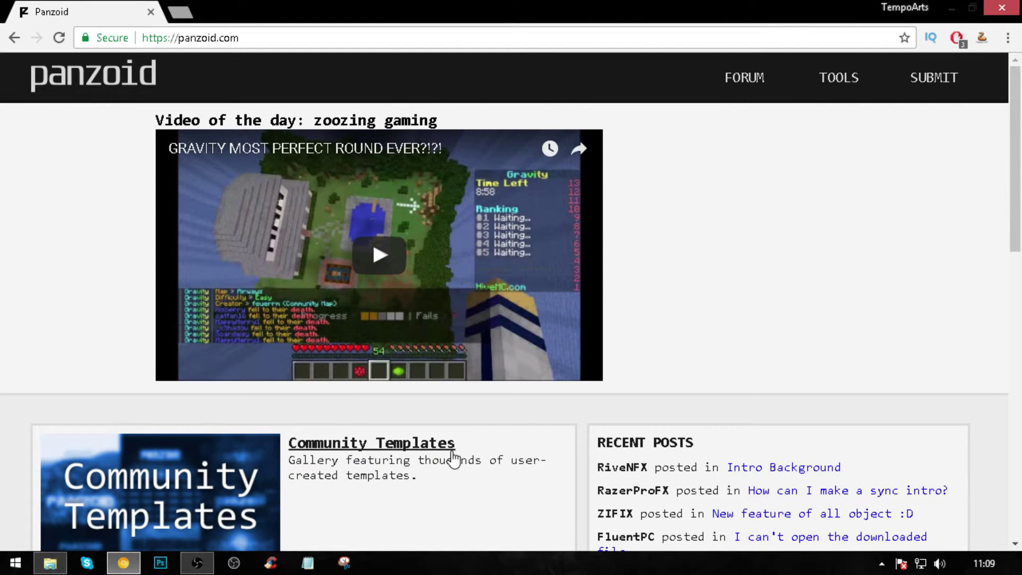
- Scroll the Panzoid home page to the Backgrounder 3 card and launch that tool
{"action": "scroll", "coordinate": [453, 460], "scroll_direction": "down", "scroll_amount": 2}
{"action": "scroll", "coordinate": [420, 400], "scroll_direction": "down", "scroll_amount": 3}
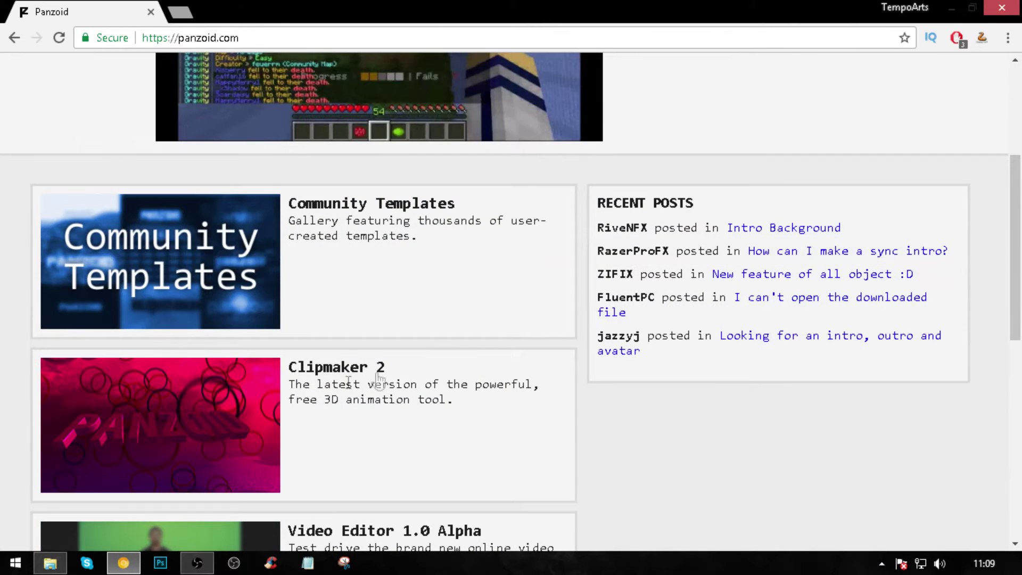
{"action": "scroll", "coordinate": [373, 372], "scroll_direction": "down", "scroll_amount": 7}
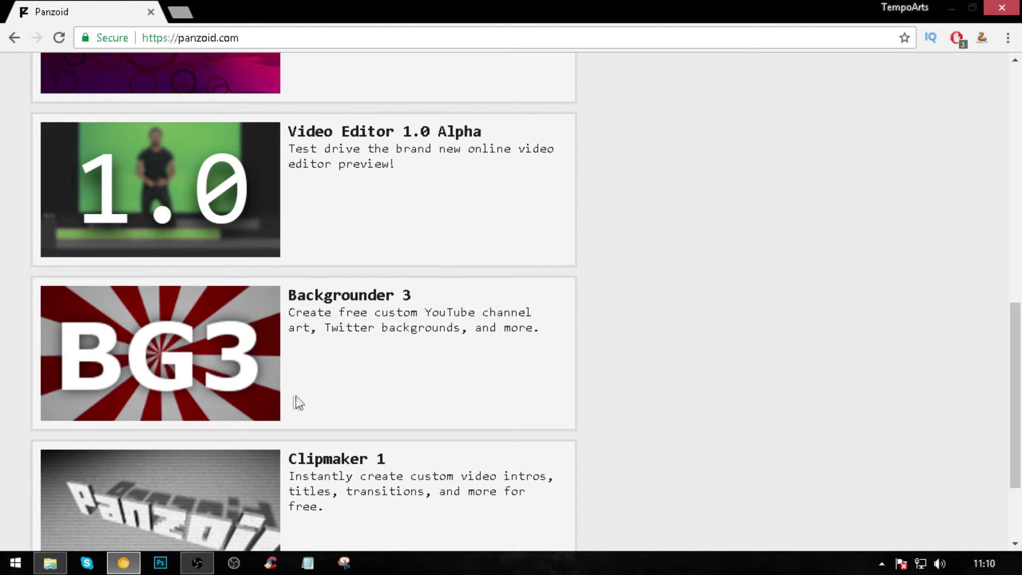
{"action": "scroll", "coordinate": [319, 436], "scroll_direction": "down", "scroll_amount": 3}
{"action": "scroll", "coordinate": [327, 449], "scroll_direction": "up", "scroll_amount": 3}
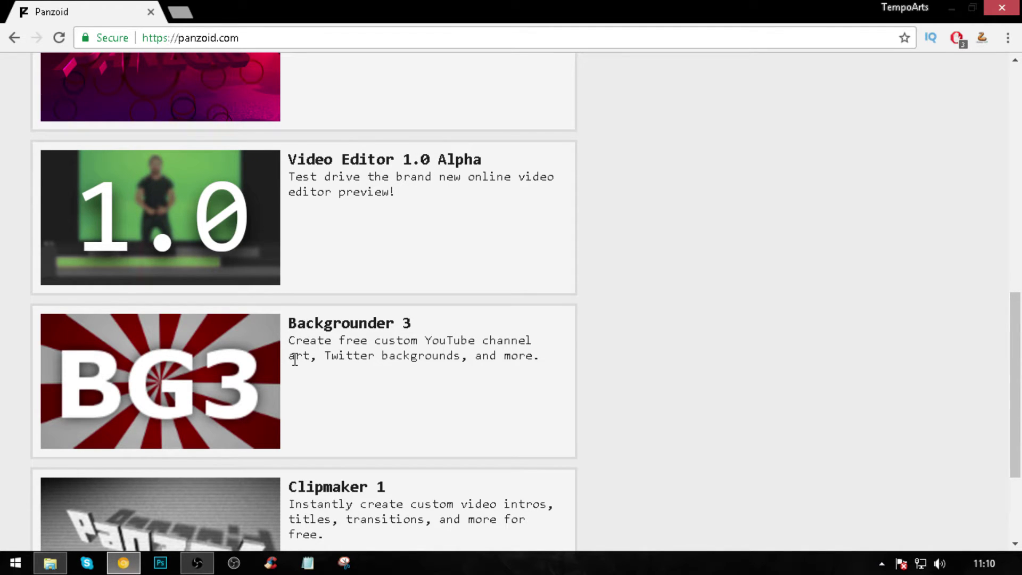
{"action": "left_click", "coordinate": [202, 373]}
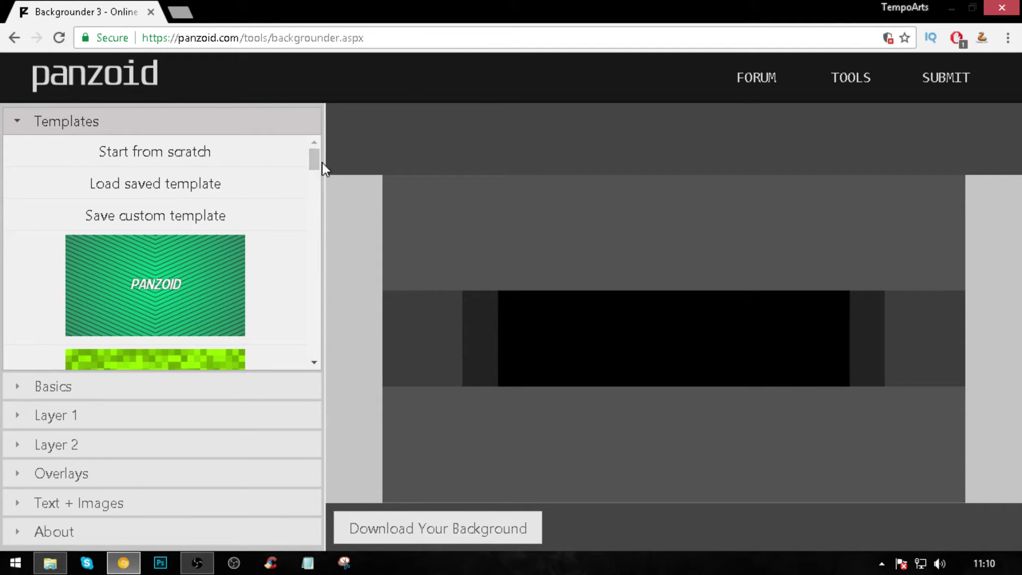
- Scroll the Templates list down to the yellow glowing-line designs
{"action": "scroll", "coordinate": [314, 164], "scroll_direction": "down", "scroll_amount": 1}
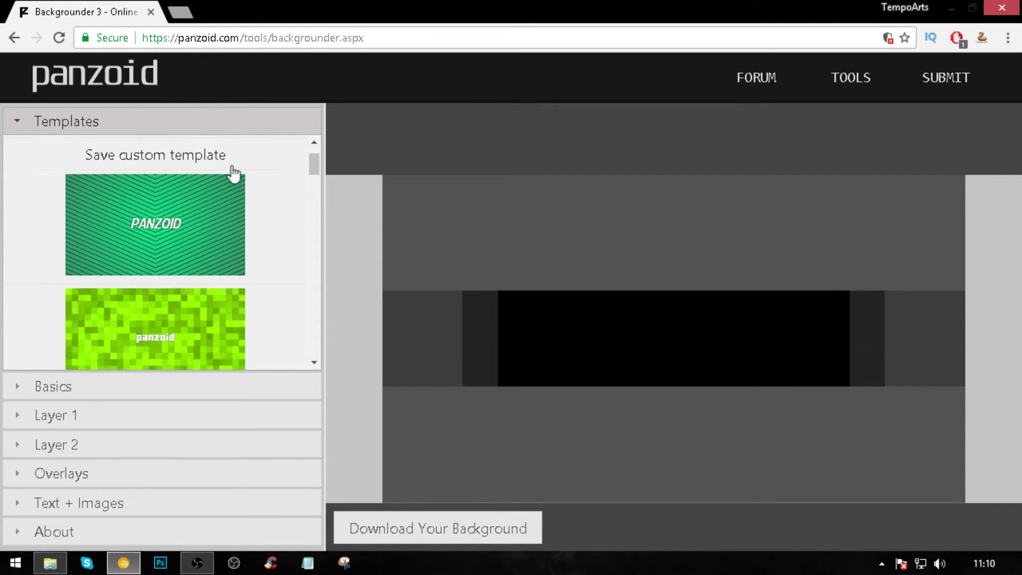
{"action": "left_click_drag", "start_coordinate": [314, 164], "coordinate": [310, 344]}
- Load the yellow scribble template and try a red background, then set it back to black
{"action": "left_click", "coordinate": [139, 341]}
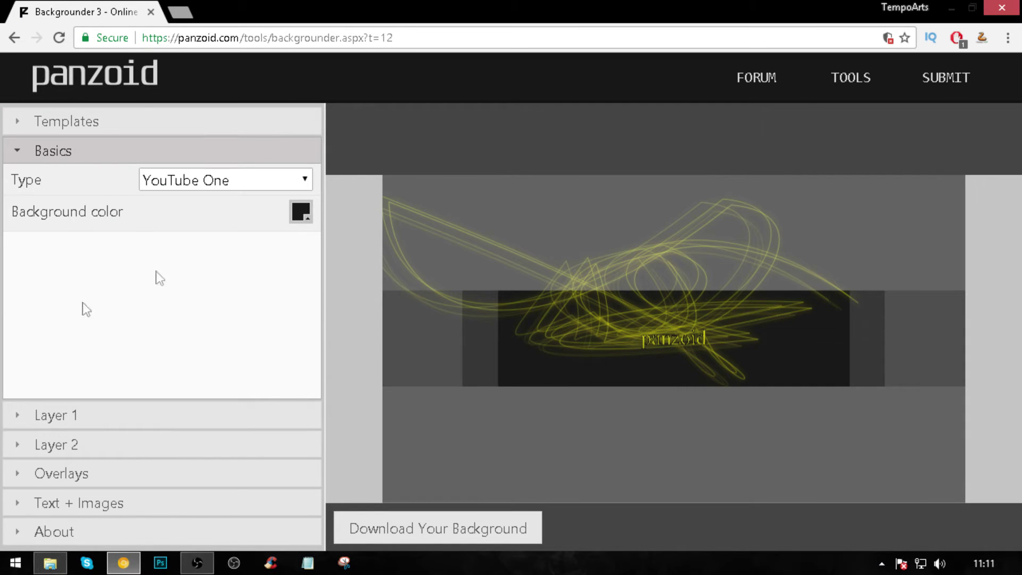
{"action": "left_click", "coordinate": [301, 212]}
{"action": "left_click_drag", "start_coordinate": [435, 251], "coordinate": [604, 217]}
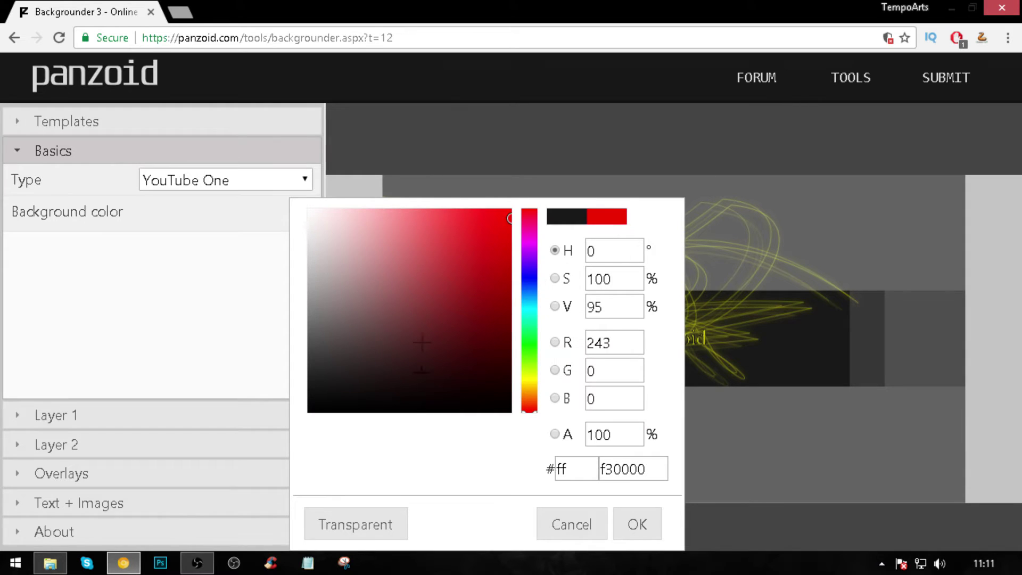
{"action": "left_click", "coordinate": [619, 537]}
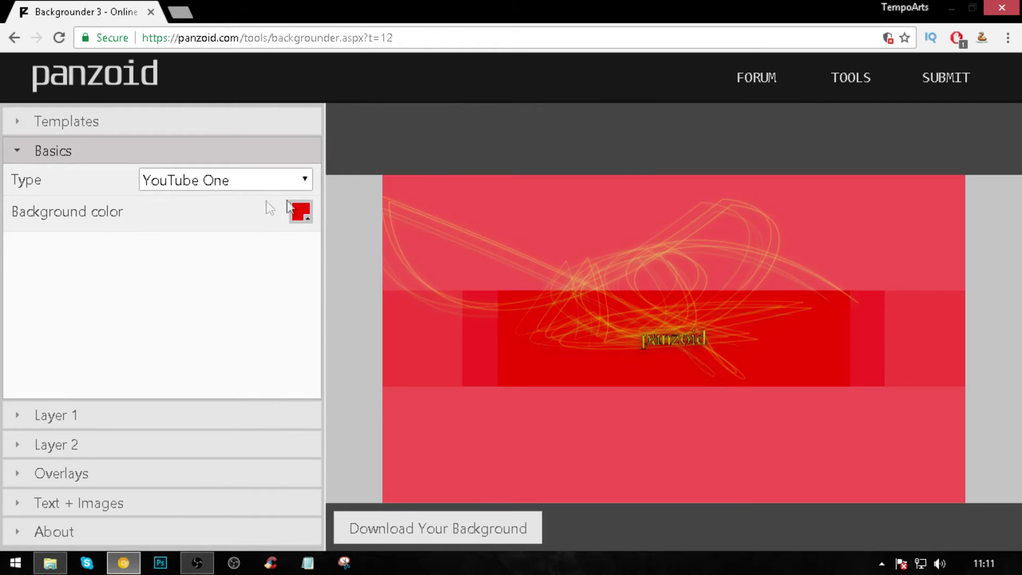
{"action": "left_click", "coordinate": [302, 214]}
{"action": "left_click_drag", "start_coordinate": [374, 335], "coordinate": [216, 541]}
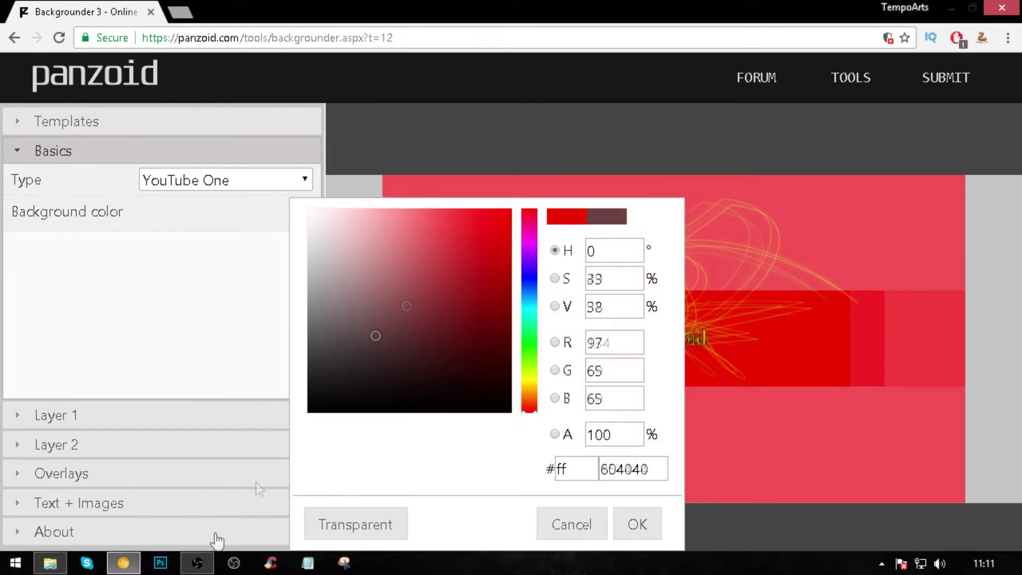
{"action": "left_click", "coordinate": [651, 534]}
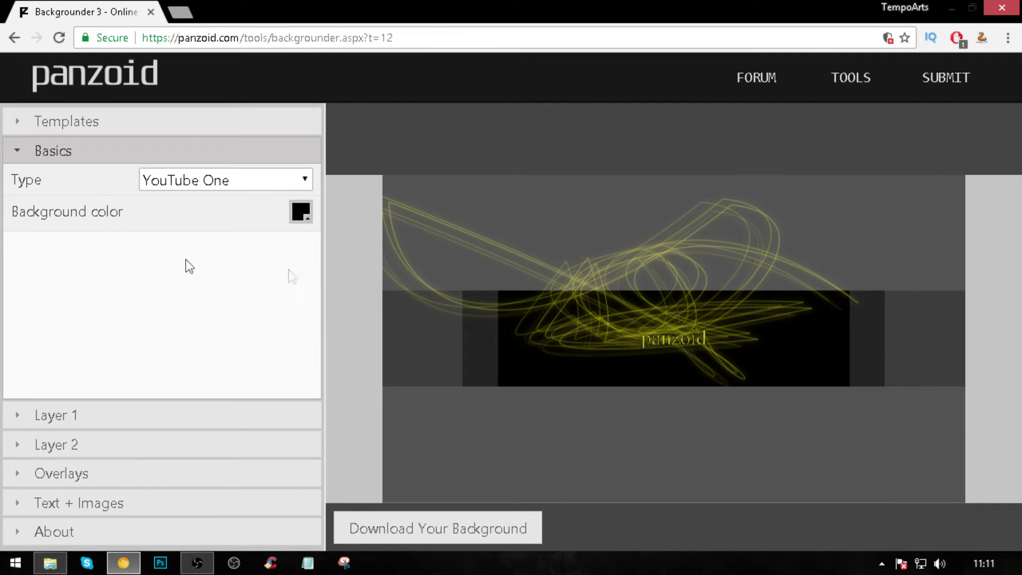
- Check the banner size types, keeping YouTube One, and review the Layer 1 scribble settings
{"action": "left_click", "coordinate": [206, 182]}
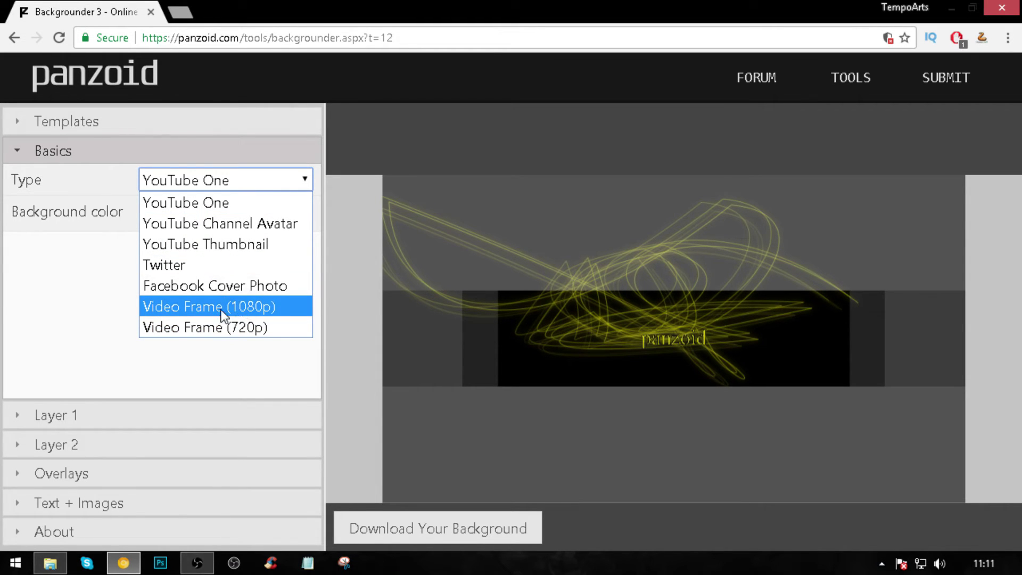
{"action": "left_click", "coordinate": [105, 341]}
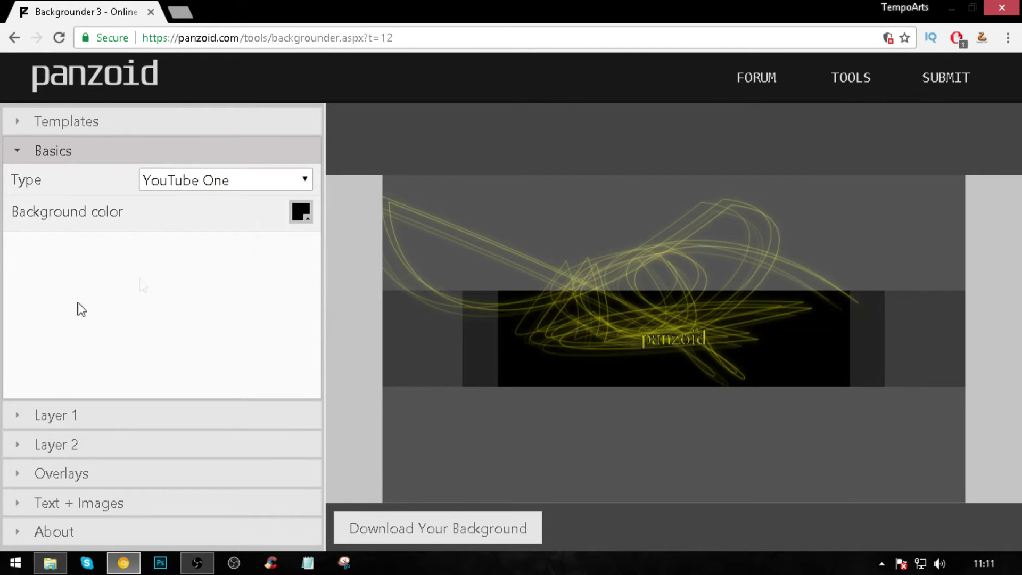
{"action": "left_click", "coordinate": [18, 419]}
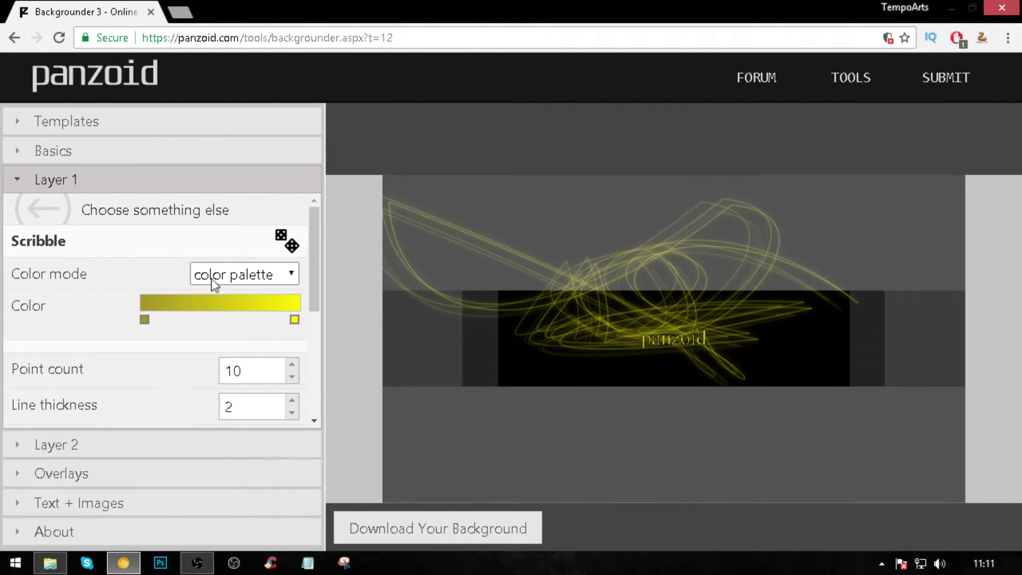
{"action": "left_click_drag", "start_coordinate": [314, 317], "coordinate": [325, 425]}
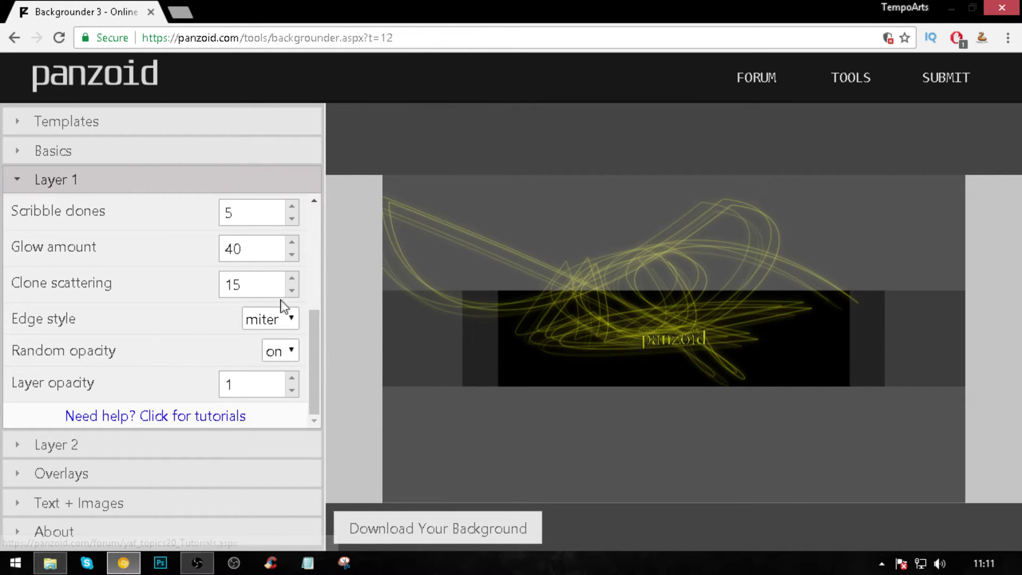
{"action": "left_click", "coordinate": [18, 507]}
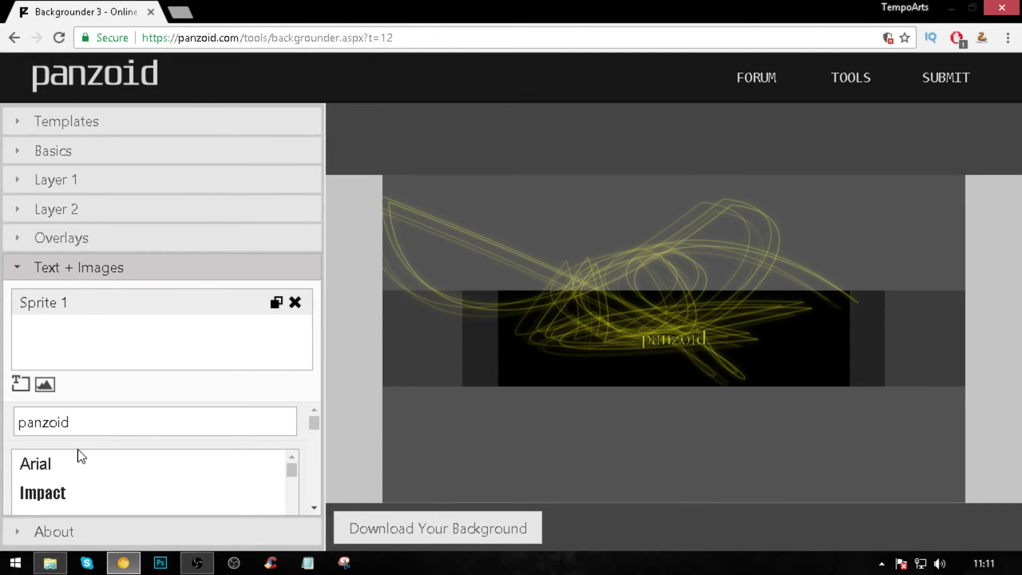
- Replace the banner text 'panzoid' with 'Tempo'
{"action": "double_click", "coordinate": [99, 416]}
{"action": "key", "text": "BackSpace"}
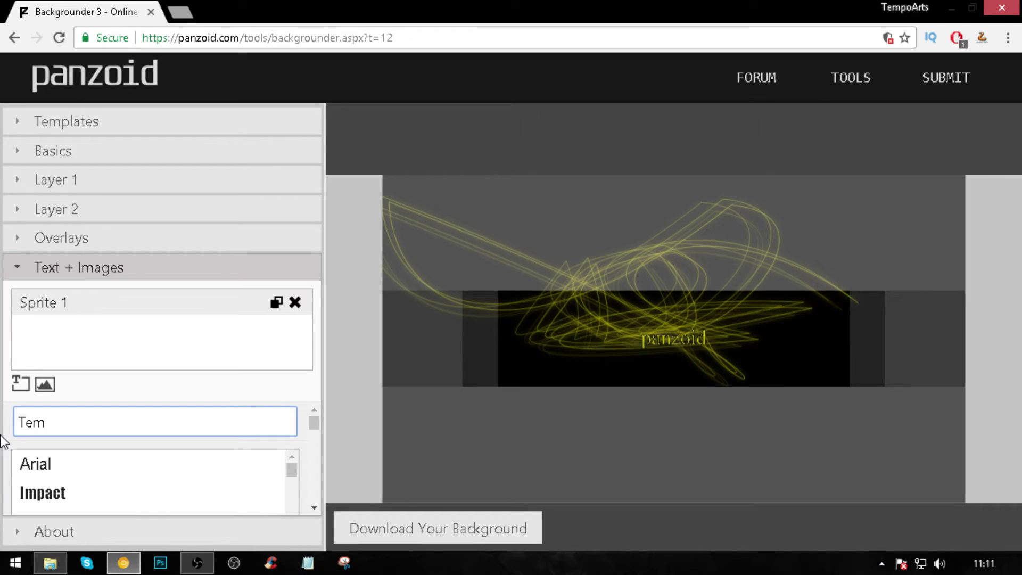
{"action": "type", "text": "Tempoarfts=="}
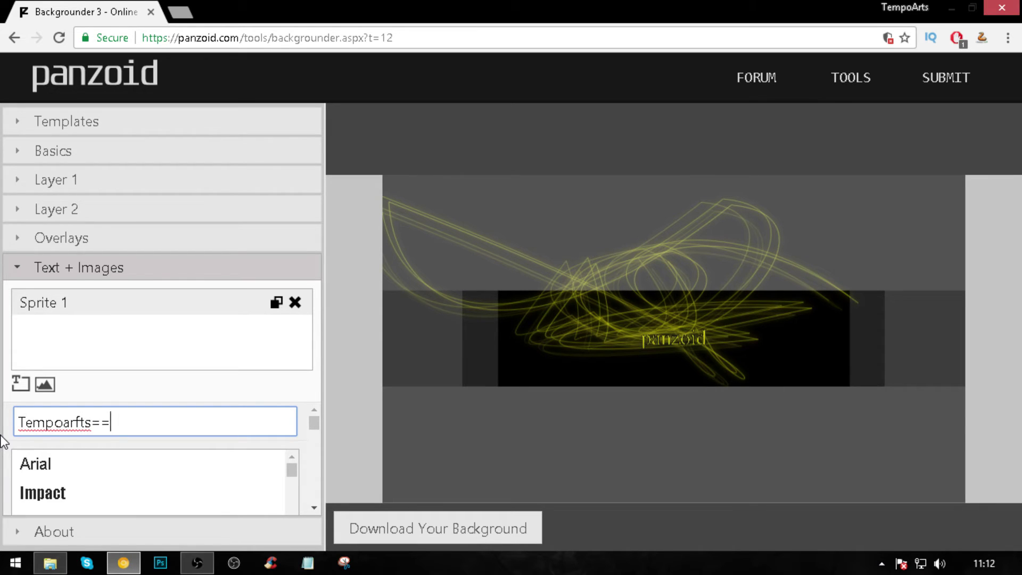
{"action": "key", "text": "BackSpace"}
{"action": "key", "text": "BackSpace"}
{"action": "key", "text": "BackSpace"}
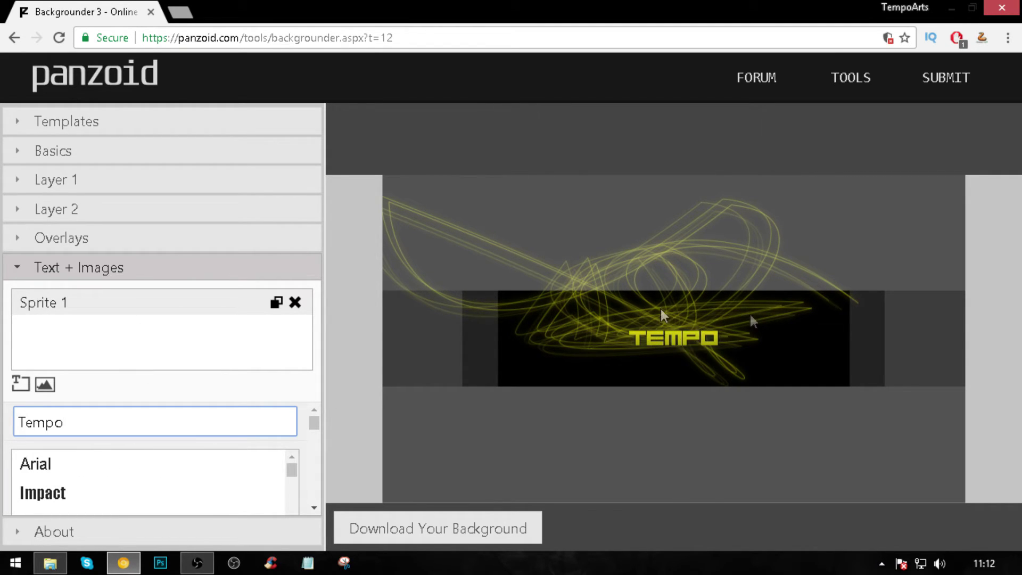
{"action": "left_click", "coordinate": [19, 270]}
- Give the banner a bottom linear fade-out with gradient stop 1 and fade distance 156
{"action": "left_click", "coordinate": [18, 238]}
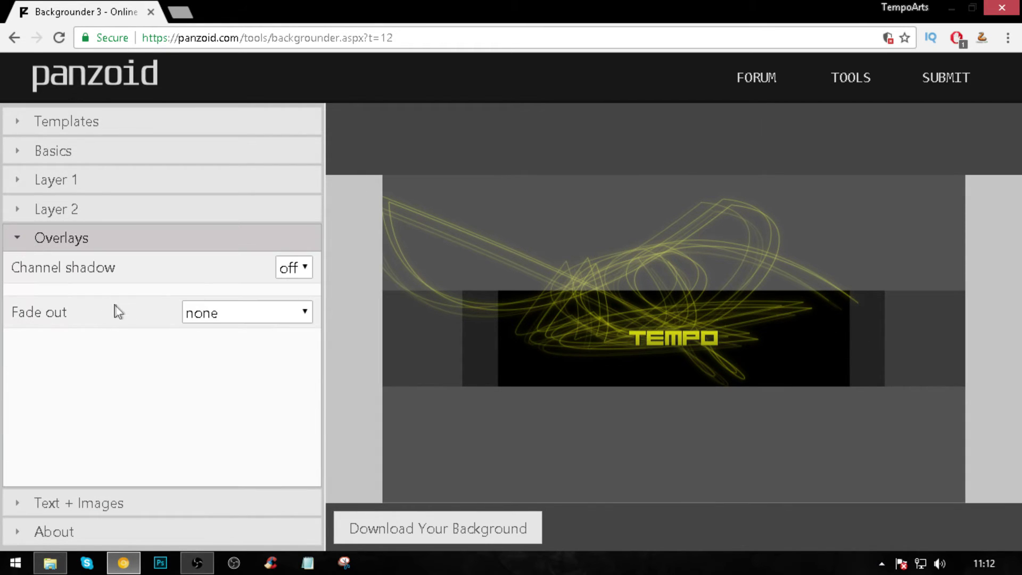
{"action": "left_click", "coordinate": [188, 313]}
{"action": "left_click", "coordinate": [220, 355]}
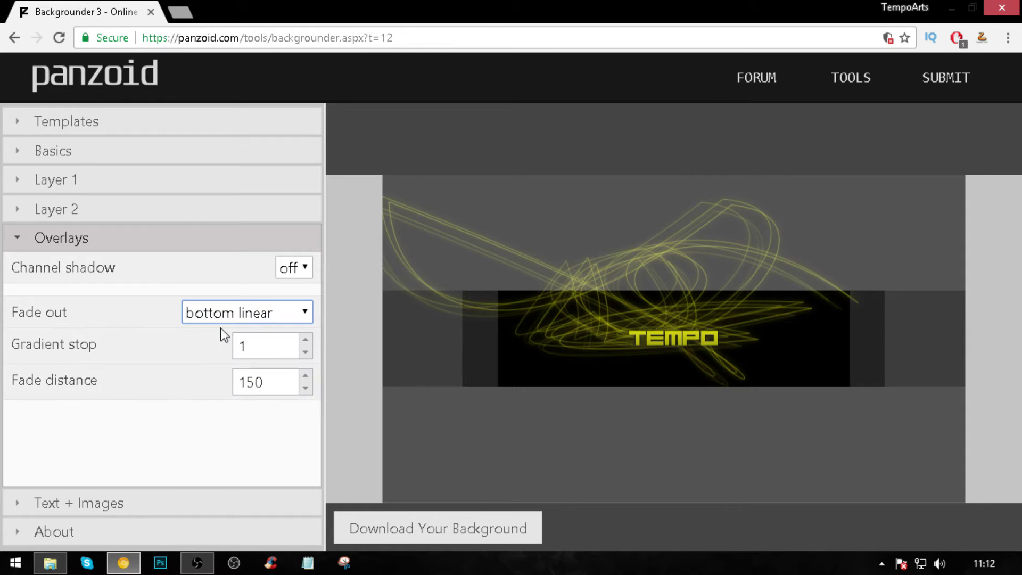
{"action": "left_click", "coordinate": [306, 340]}
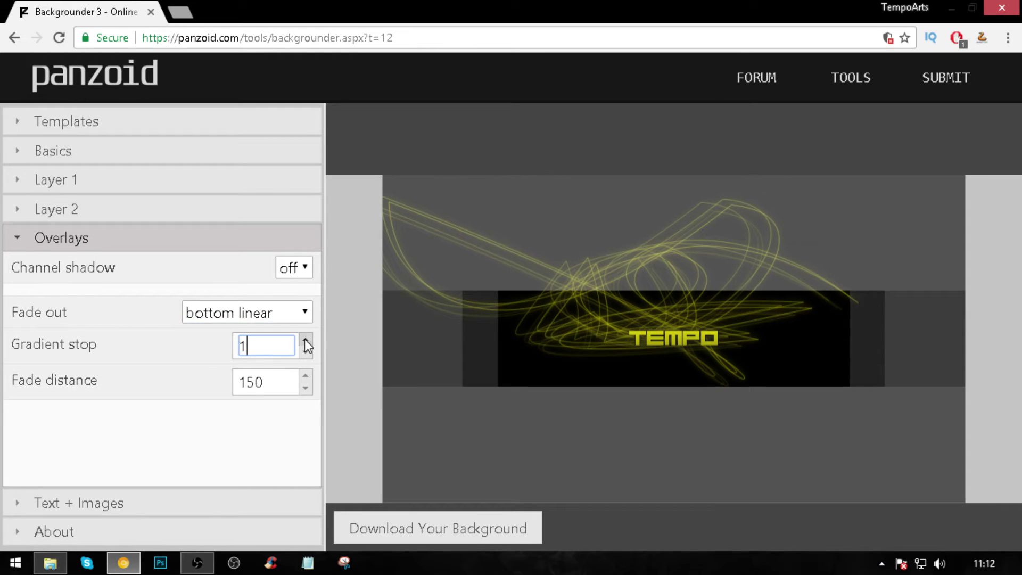
{"action": "left_click", "coordinate": [306, 377]}
{"action": "left_click", "coordinate": [305, 376]}
{"action": "left_click", "coordinate": [306, 376]}
{"action": "left_click", "coordinate": [305, 377]}
{"action": "left_click", "coordinate": [306, 376]}
{"action": "left_click", "coordinate": [306, 376]}
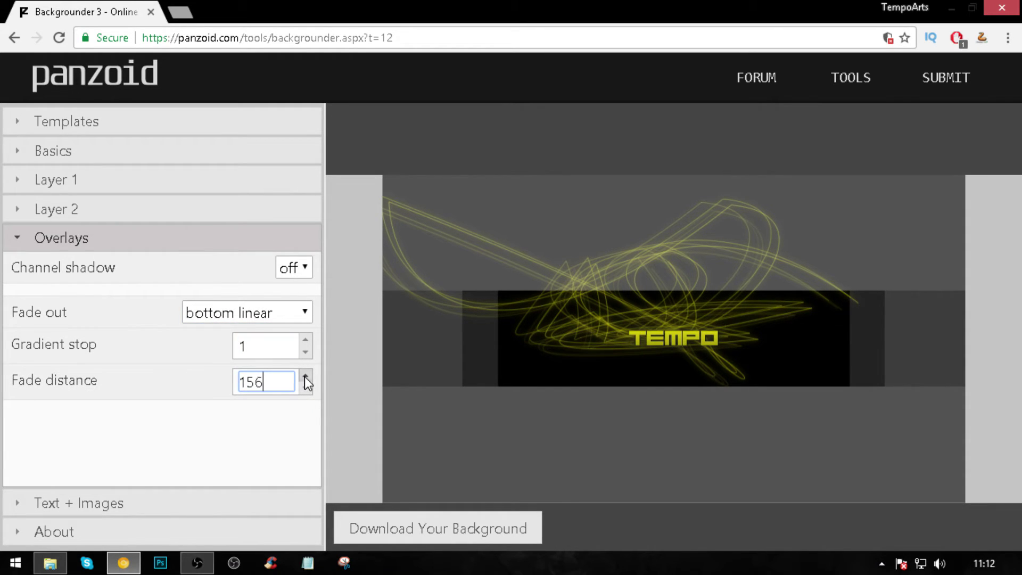
{"action": "left_click", "coordinate": [306, 377]}
{"action": "left_click", "coordinate": [306, 376]}
- Upload the jack-o'-lantern image from Downloads as Layer 2's tiled background image
{"action": "left_click", "coordinate": [24, 151]}
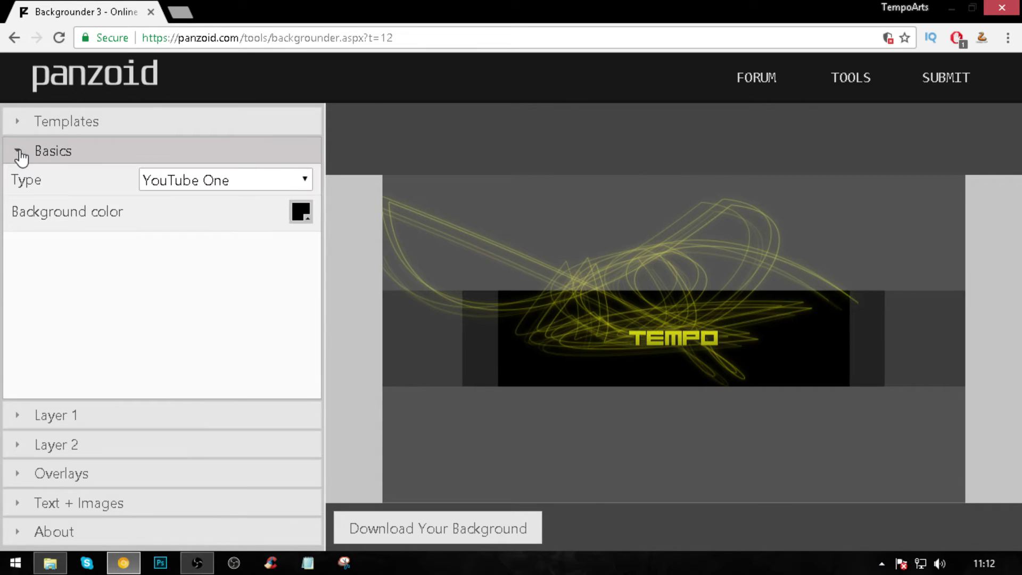
{"action": "left_click", "coordinate": [21, 416]}
{"action": "left_click", "coordinate": [20, 447]}
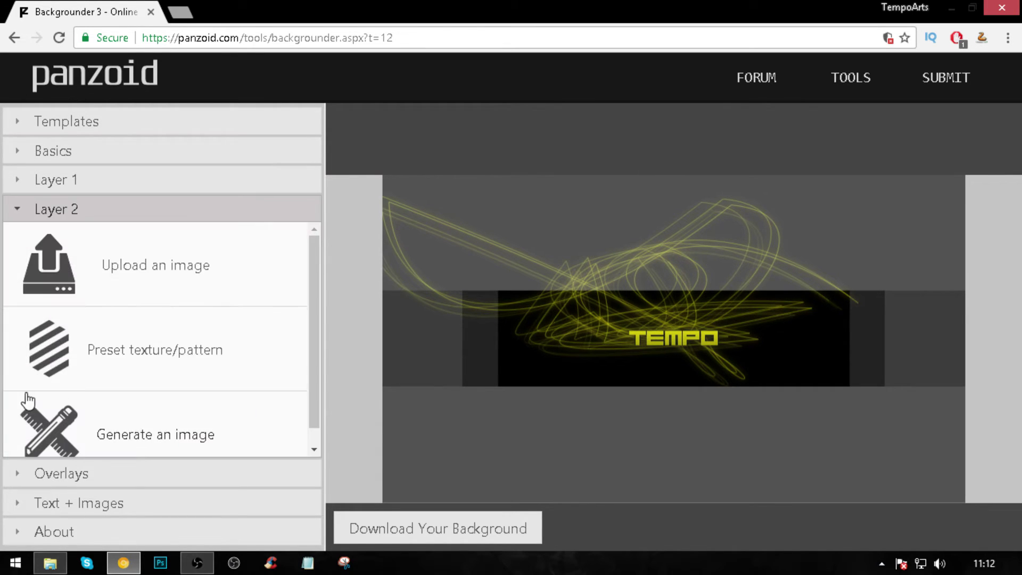
{"action": "left_click", "coordinate": [82, 298]}
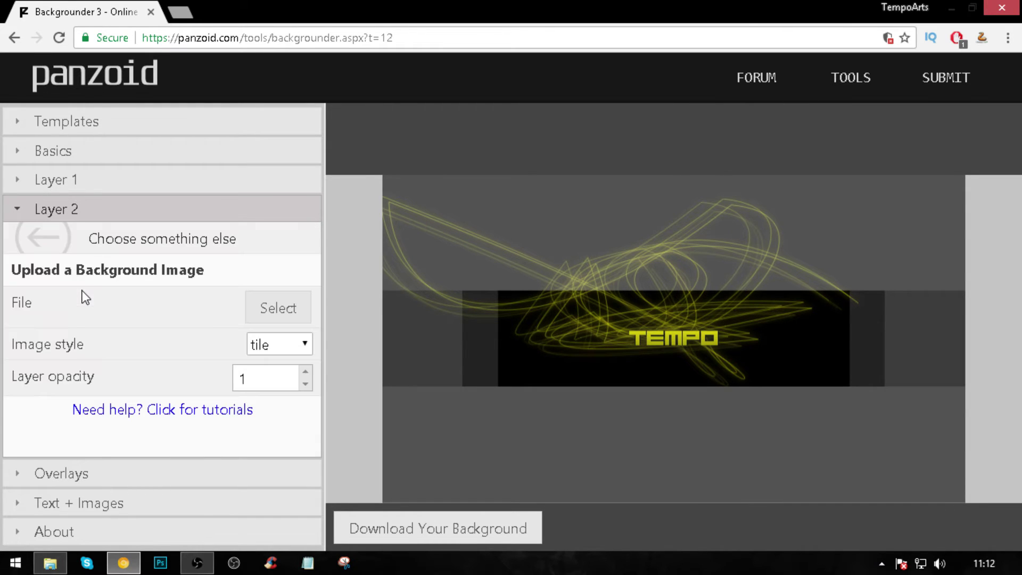
{"action": "left_click", "coordinate": [274, 309]}
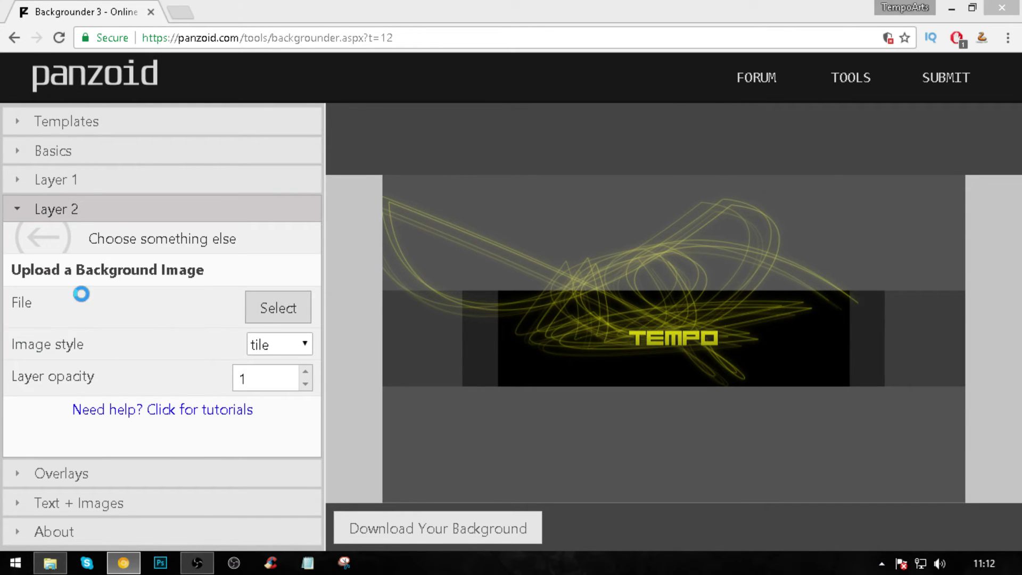
{"action": "left_click", "coordinate": [68, 205]}
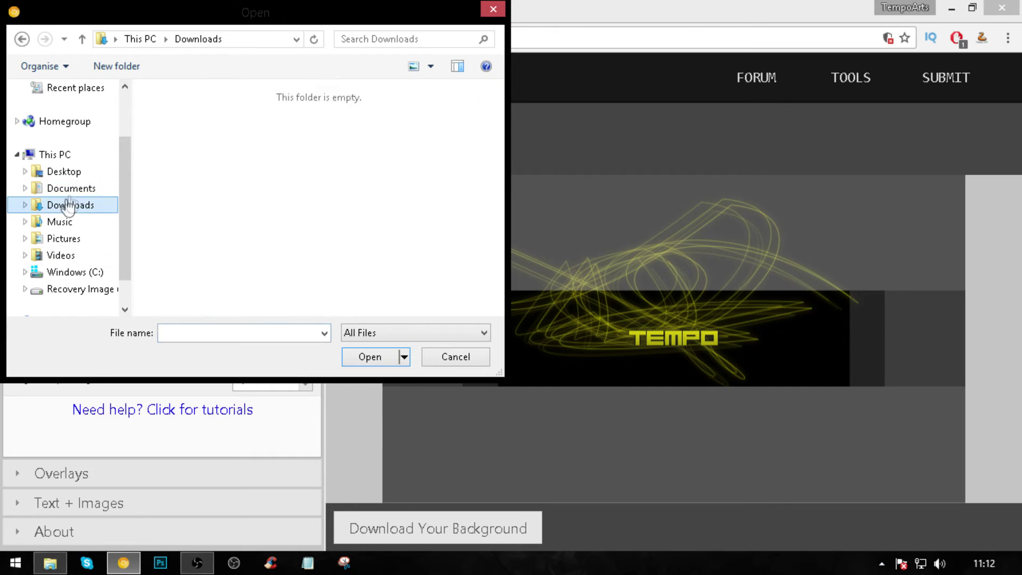
{"action": "double_click", "coordinate": [274, 239]}
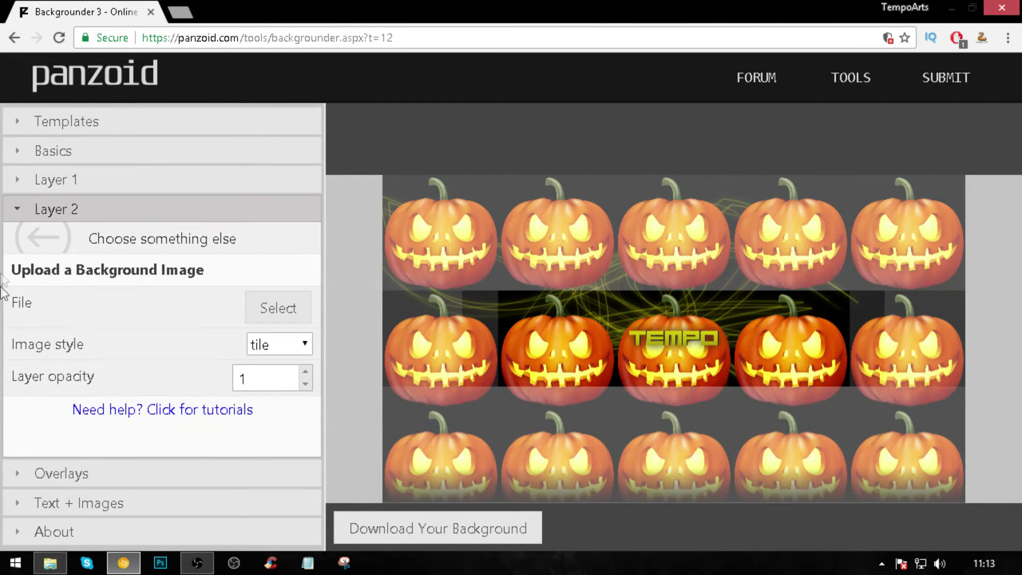
{"action": "left_click", "coordinate": [17, 505]}
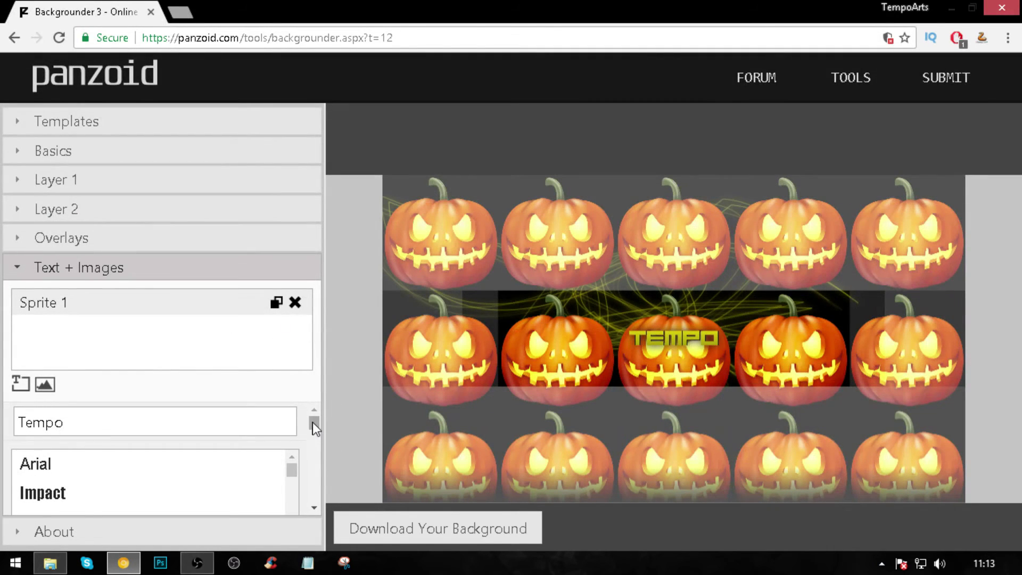
- Add a right-end stop to the TEMPO border colour gradient and delete the extra middle stops
{"action": "left_click_drag", "start_coordinate": [312, 422], "coordinate": [315, 468]}
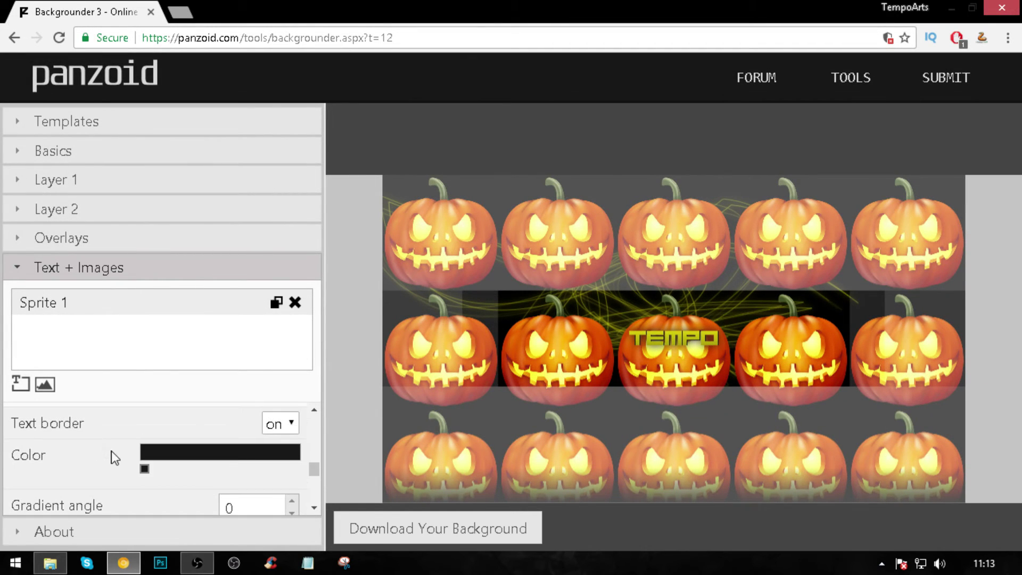
{"action": "left_click", "coordinate": [143, 469]}
{"action": "left_click", "coordinate": [287, 469]}
{"action": "left_click", "coordinate": [288, 469]}
{"action": "left_click", "coordinate": [218, 459]}
{"action": "left_click", "coordinate": [212, 455]}
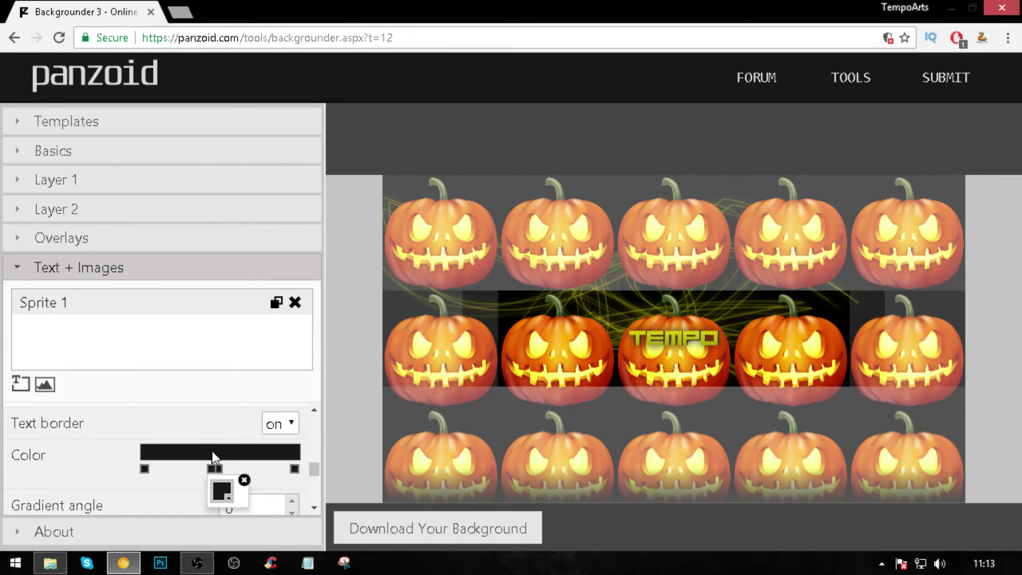
{"action": "left_click", "coordinate": [243, 480]}
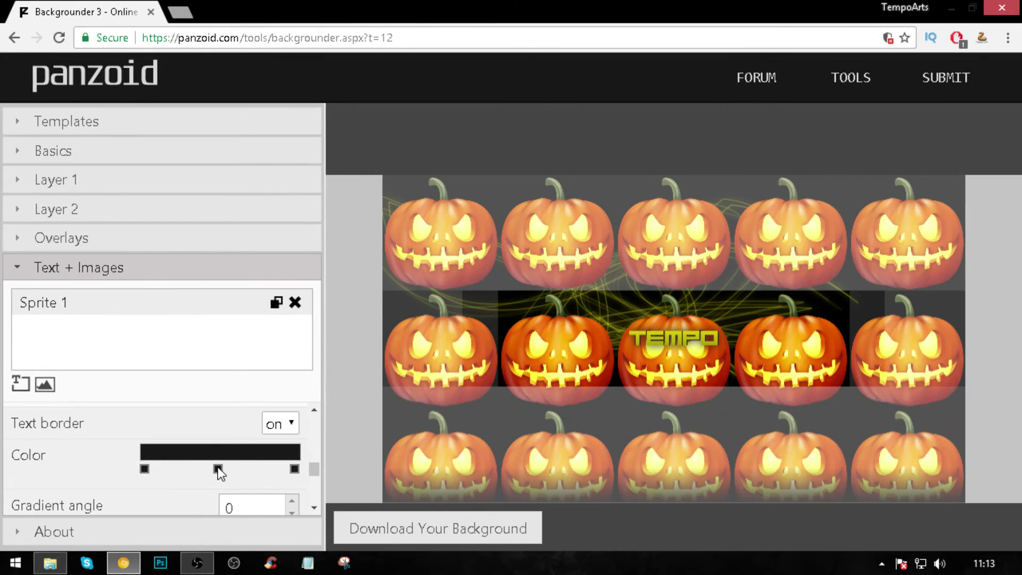
{"action": "left_click", "coordinate": [219, 468]}
{"action": "left_click", "coordinate": [246, 481]}
{"action": "left_click", "coordinate": [144, 468]}
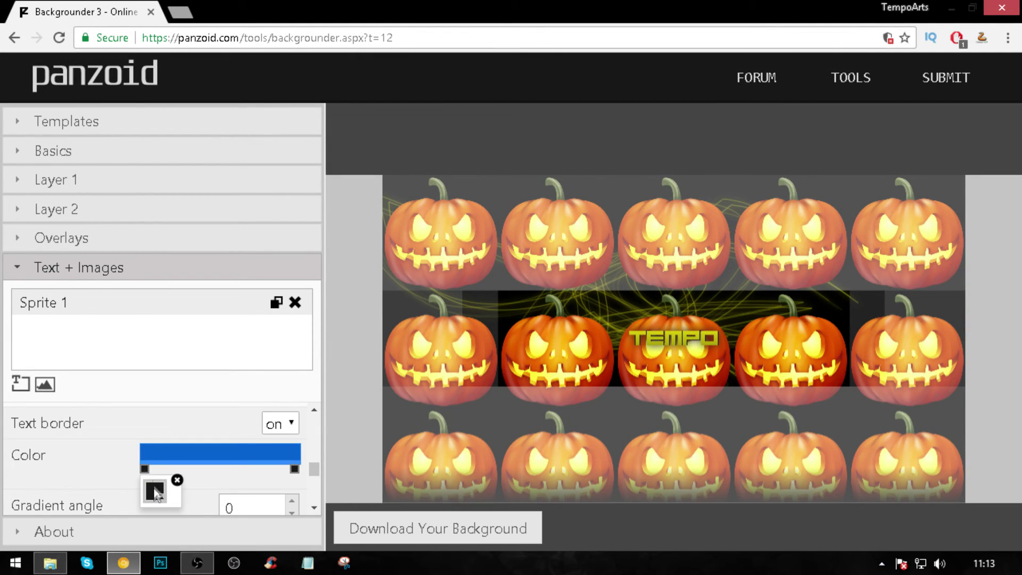
{"action": "left_click", "coordinate": [154, 490]}
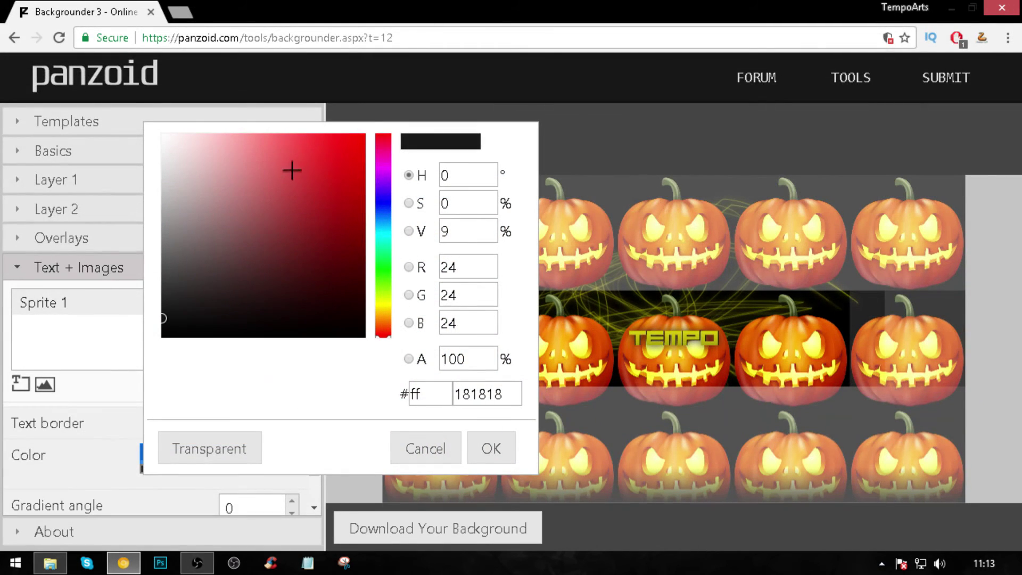
- Set the left border gradient stop to bright red fe5151
{"action": "left_click_drag", "start_coordinate": [315, 160], "coordinate": [299, 133]}
{"action": "left_click_drag", "start_coordinate": [506, 387], "coordinate": [433, 389]}
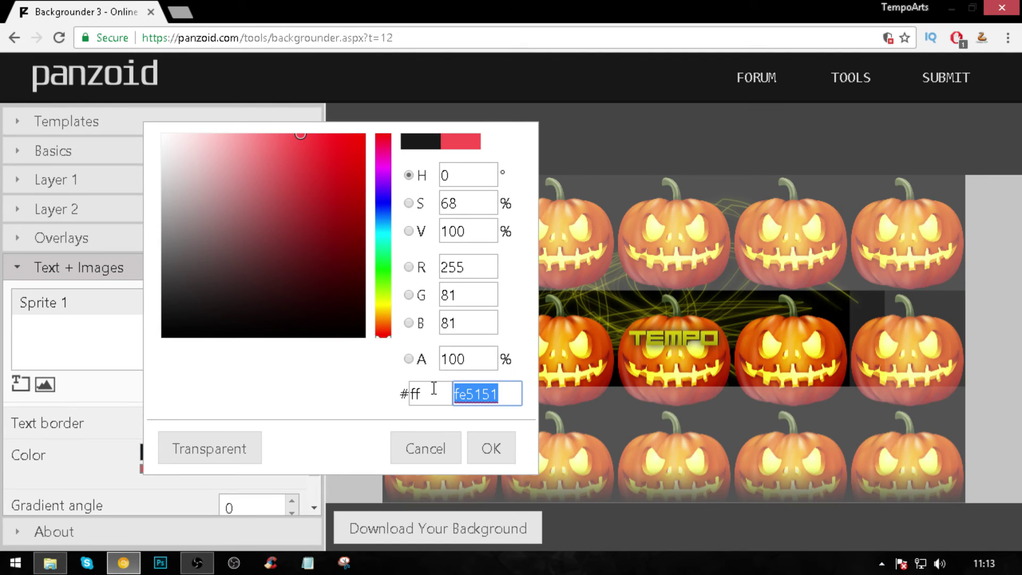
{"action": "left_click", "coordinate": [304, 135]}
{"action": "left_click", "coordinate": [489, 447]}
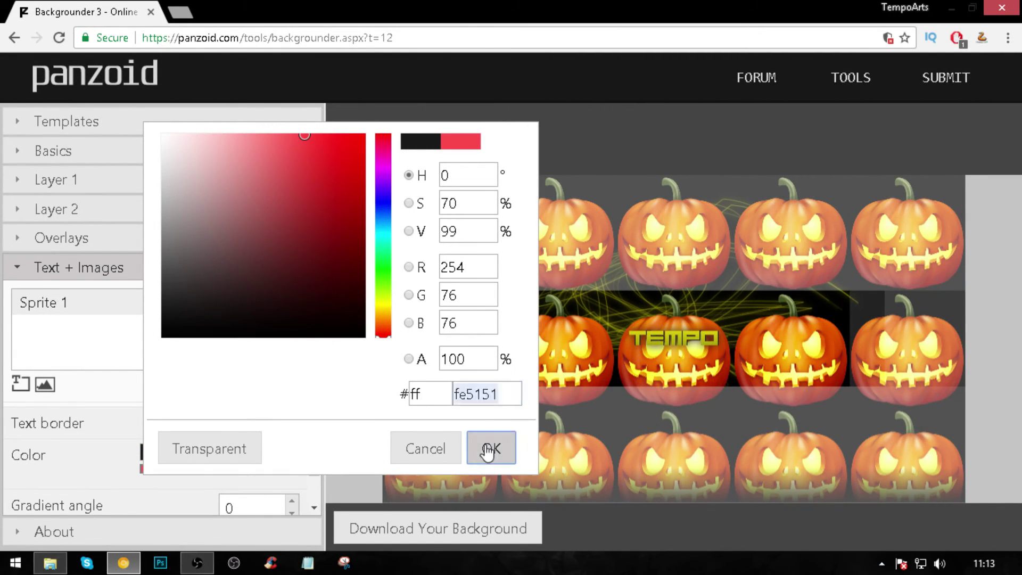
- Set the right border gradient stop to dark red 850101
{"action": "left_click", "coordinate": [296, 468]}
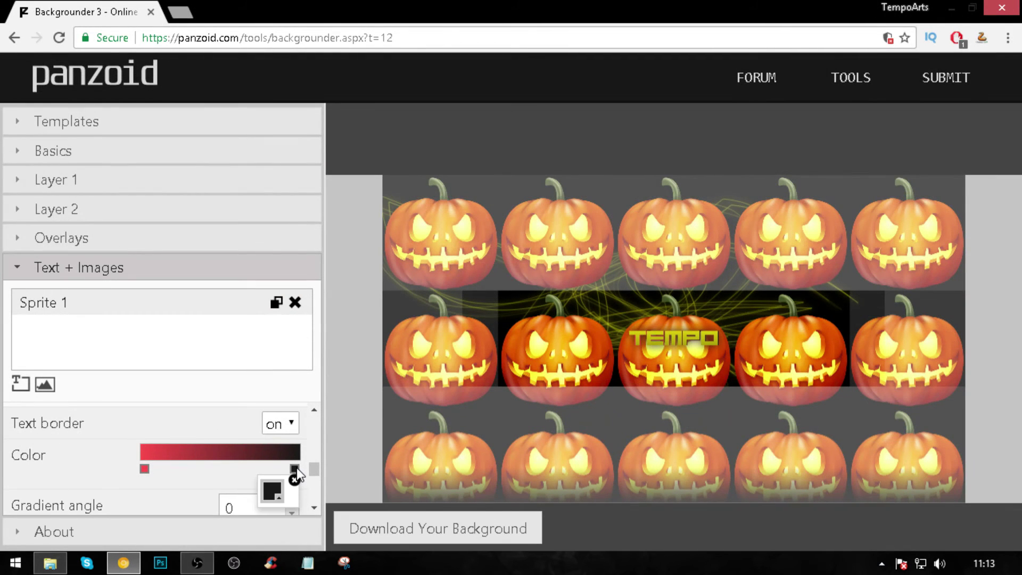
{"action": "left_click", "coordinate": [271, 492]}
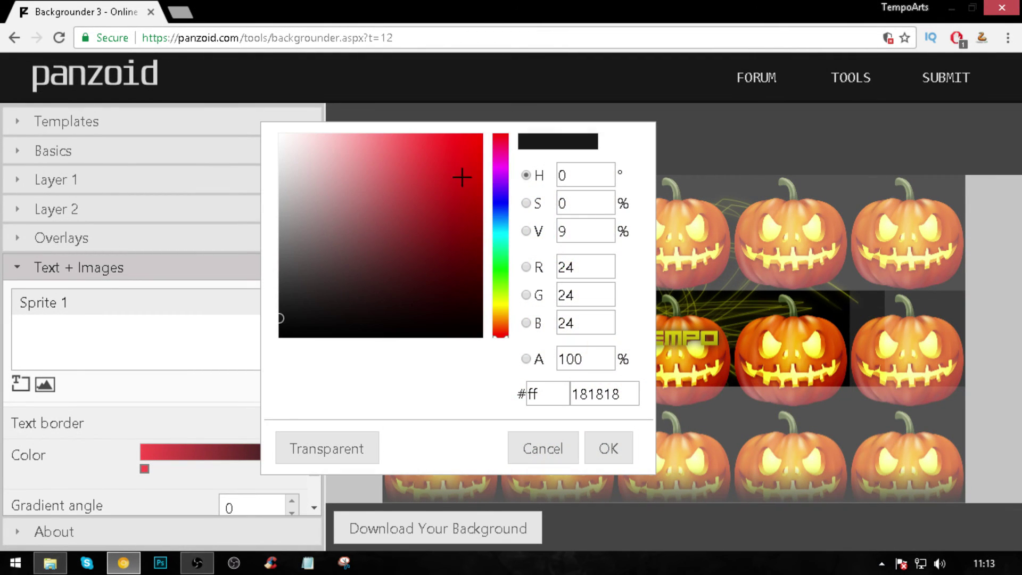
{"action": "left_click_drag", "start_coordinate": [458, 174], "coordinate": [500, 257]}
{"action": "left_click", "coordinate": [600, 450]}
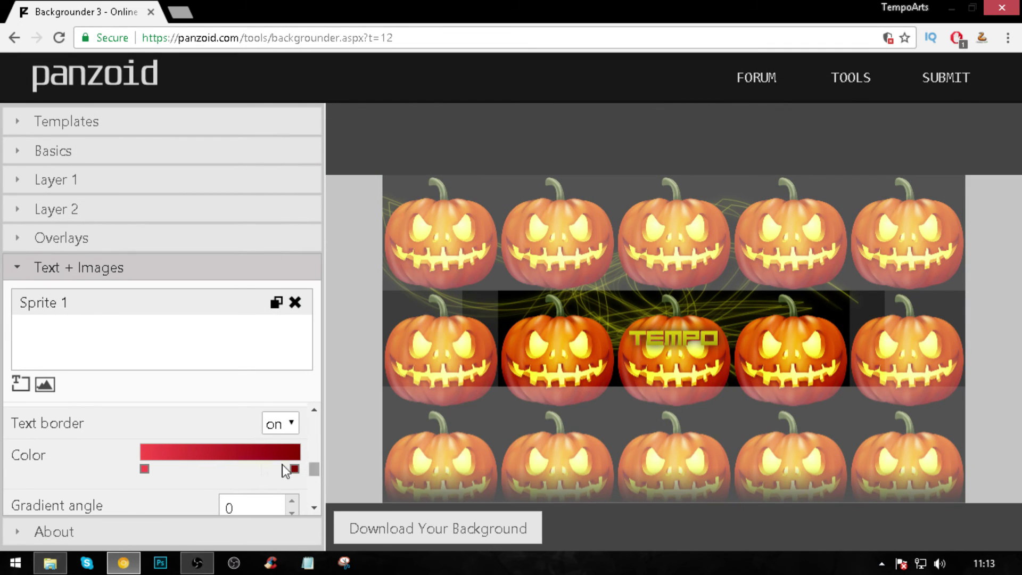
- Set the border gradient angle to 3
{"action": "scroll", "coordinate": [141, 511], "scroll_direction": "down", "scroll_amount": 3}
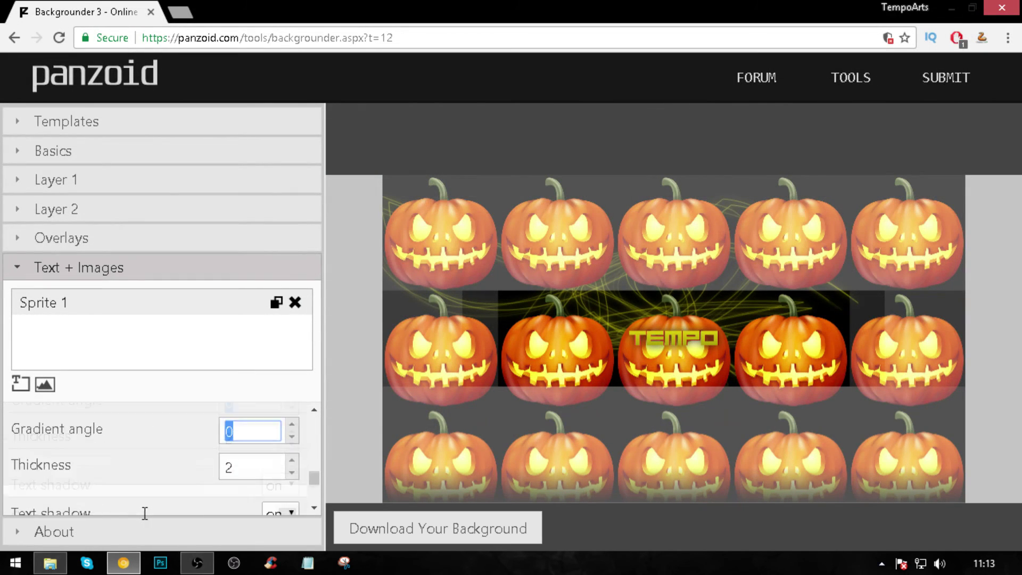
{"action": "scroll", "coordinate": [318, 486], "scroll_direction": "up", "scroll_amount": 3}
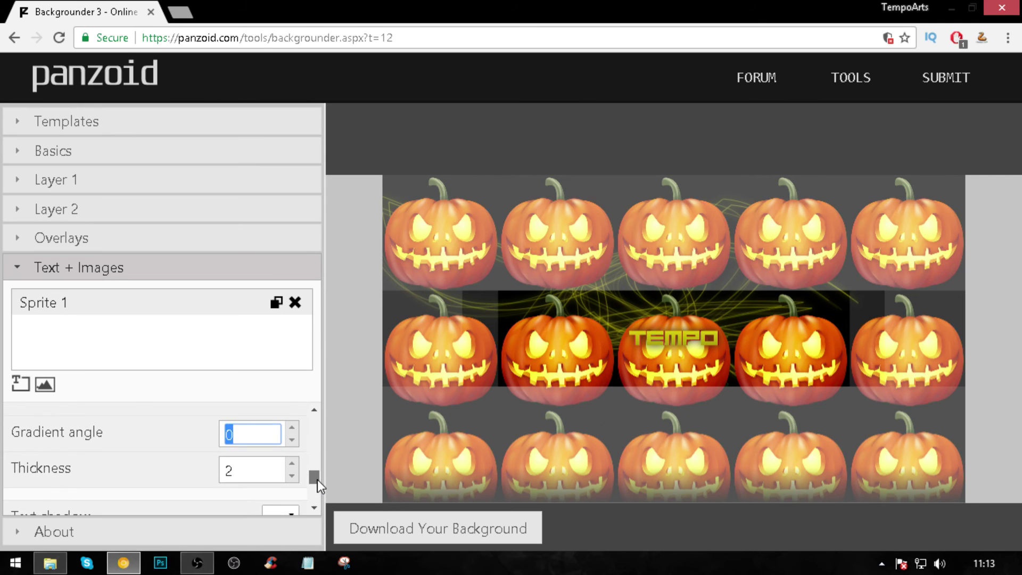
{"action": "type", "text": "3"}
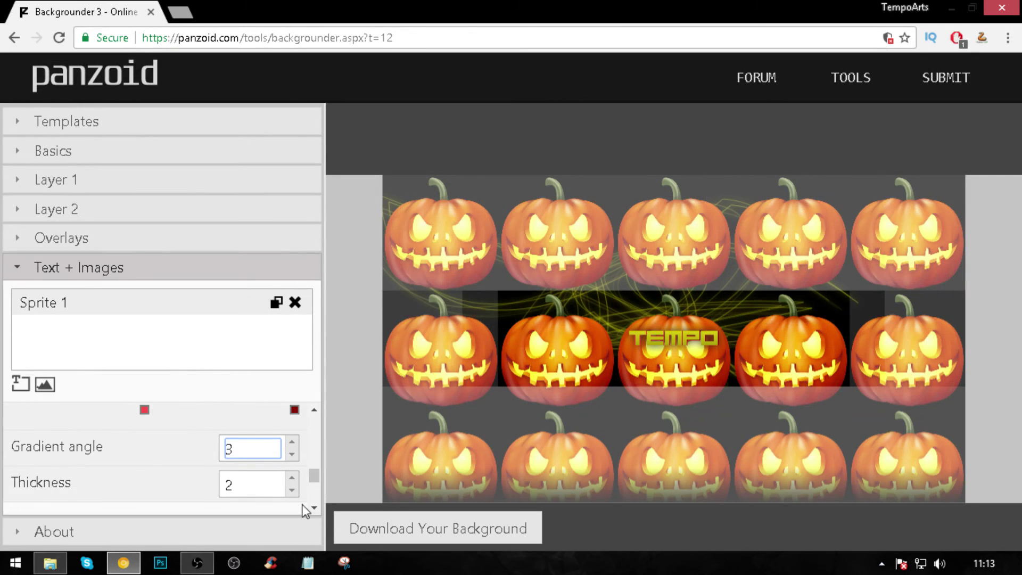
{"action": "key", "text": "Tab"}
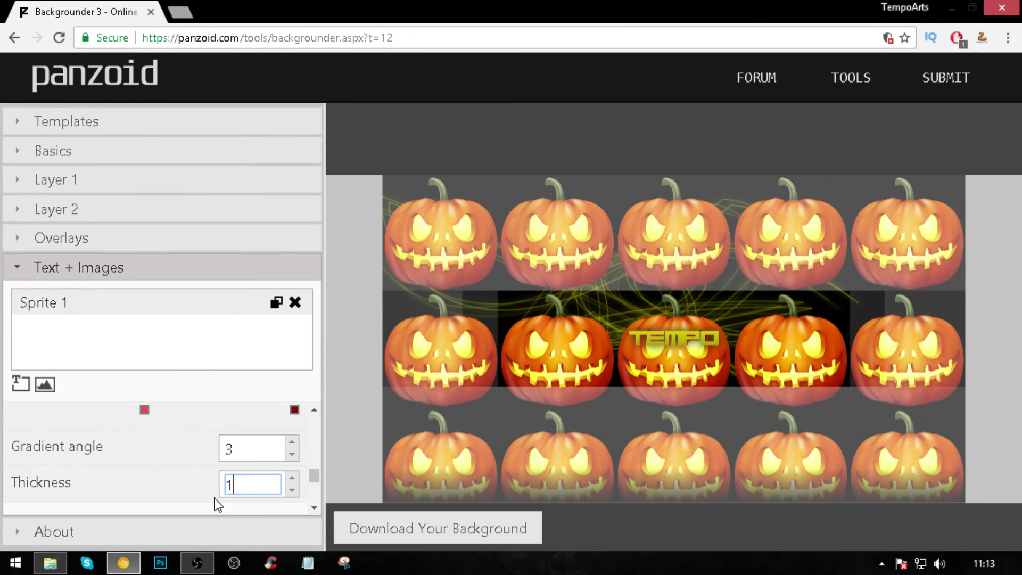
- Set the TEMPO text shadow blur to 0
{"action": "left_click_drag", "start_coordinate": [314, 474], "coordinate": [306, 509]}
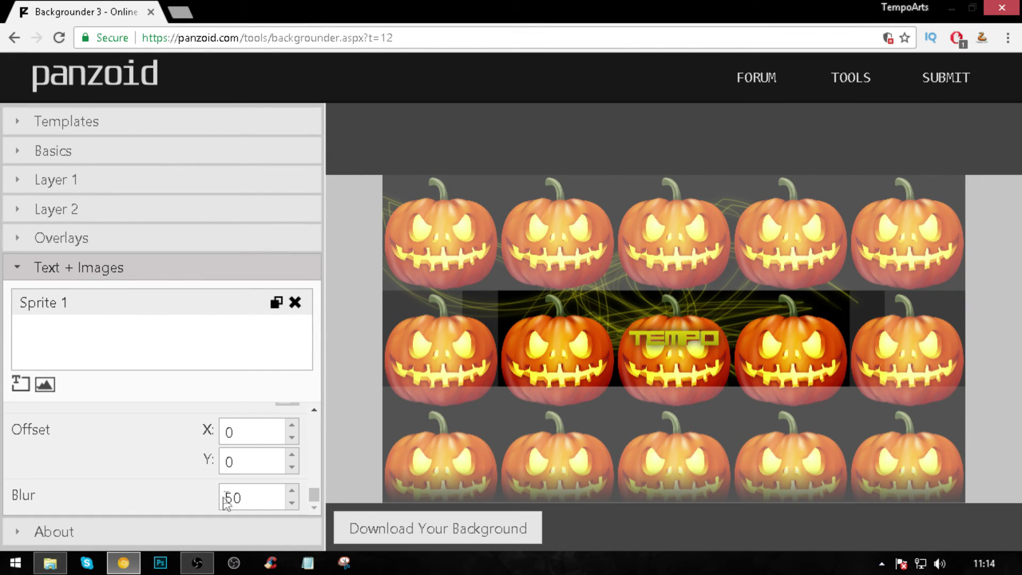
{"action": "left_click", "coordinate": [292, 491]}
{"action": "left_click", "coordinate": [293, 490]}
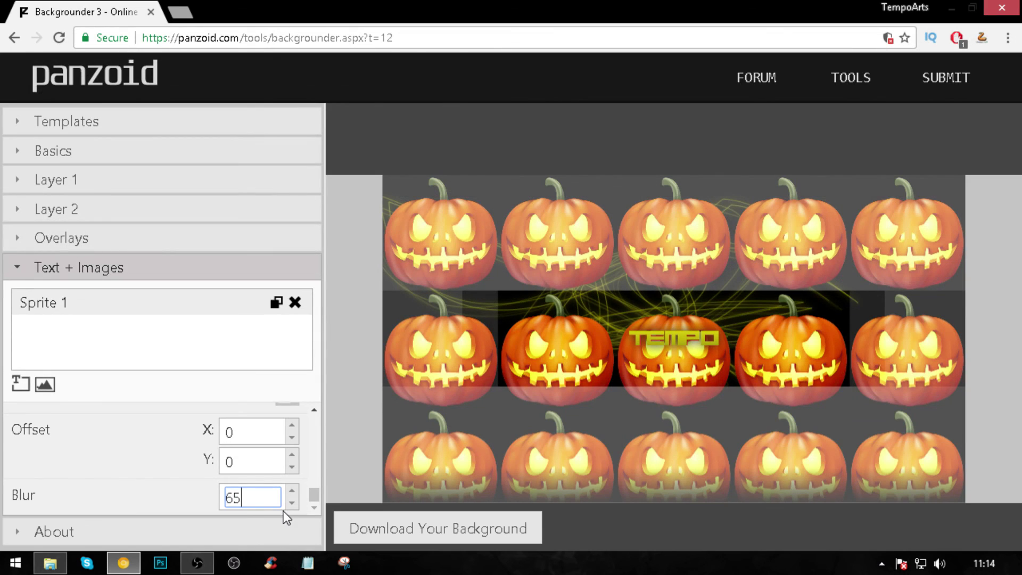
{"action": "left_click", "coordinate": [291, 491]}
{"action": "double_click", "coordinate": [266, 497]}
{"action": "type", "text": "0"}
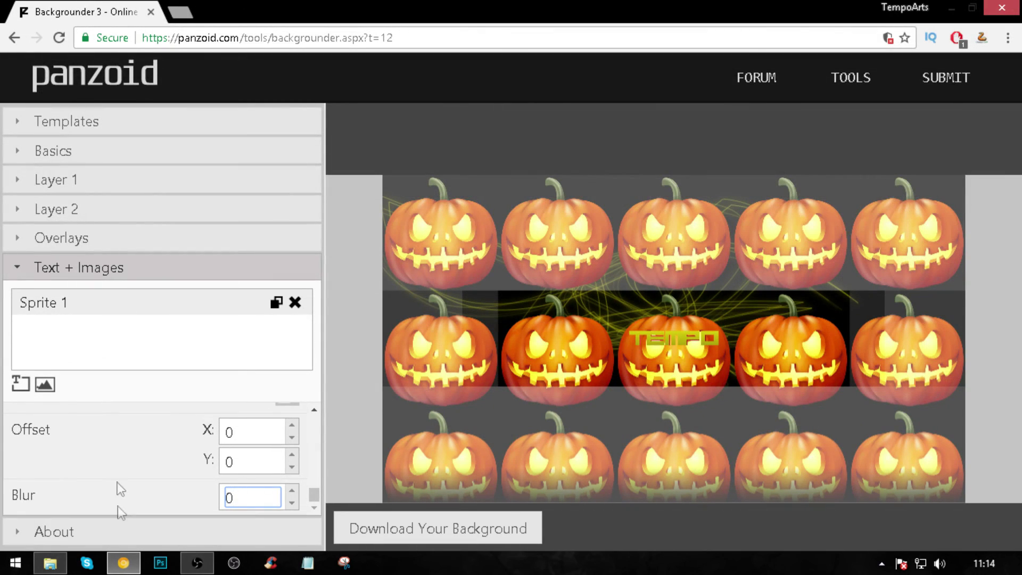
{"action": "left_click", "coordinate": [127, 434]}
- Remove Sprite 1, the TEMPO text, from the Text + Images list
{"action": "left_click", "coordinate": [294, 303]}
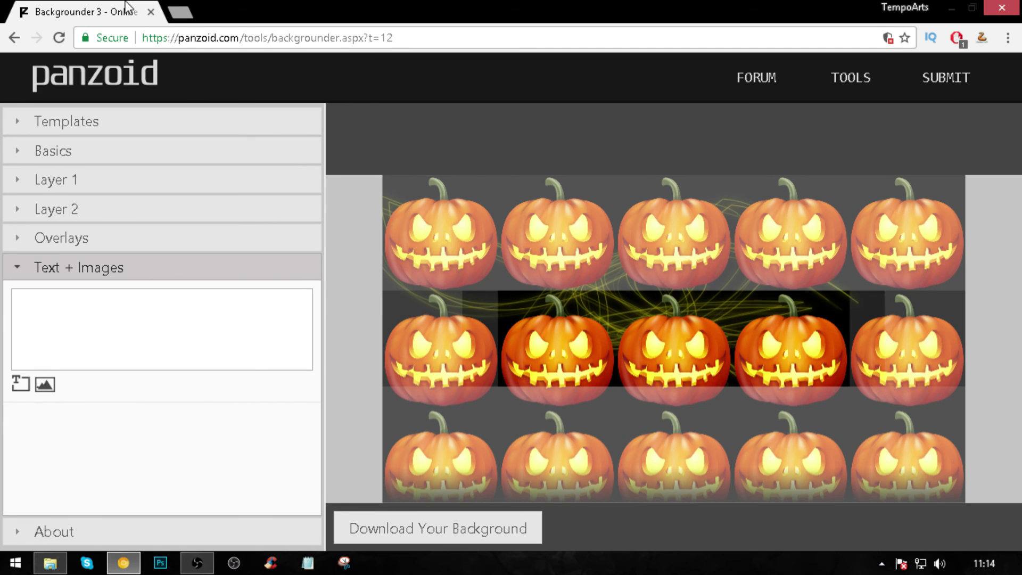
{"action": "mouse_move", "coordinate": [197, 563]}
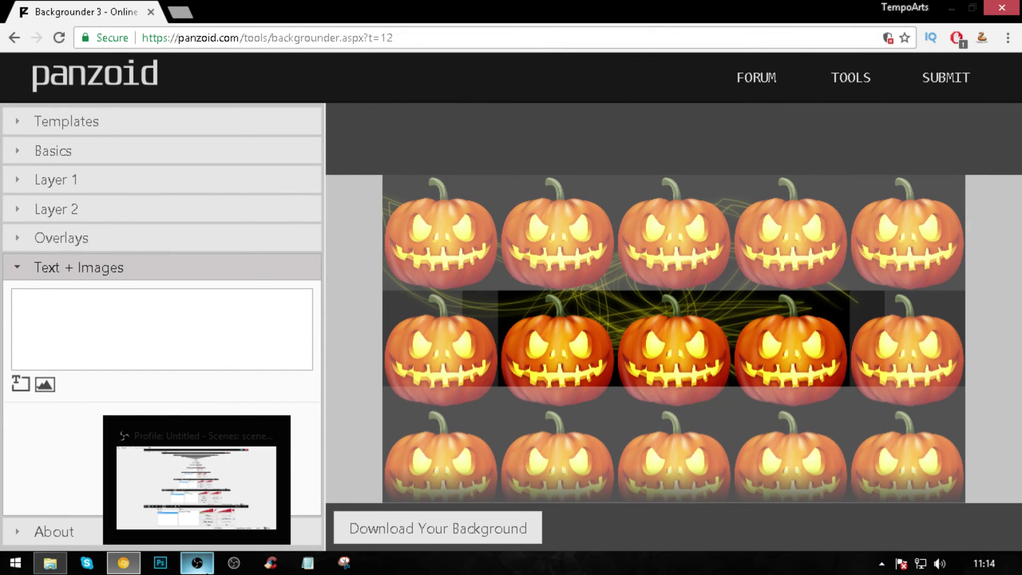